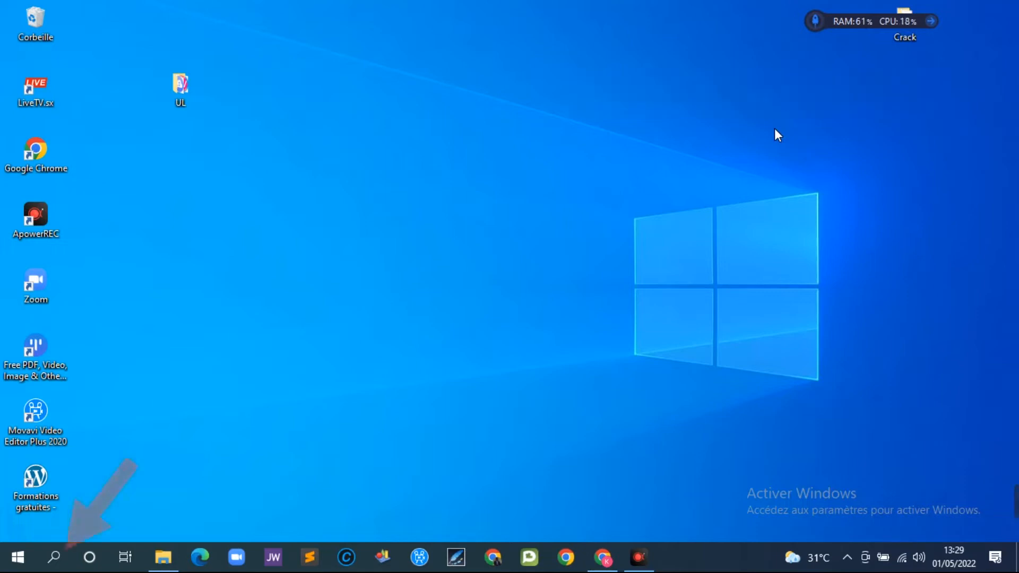
- Search Windows for 'word' to bring up Word 2013 as the best match
click(55, 559)
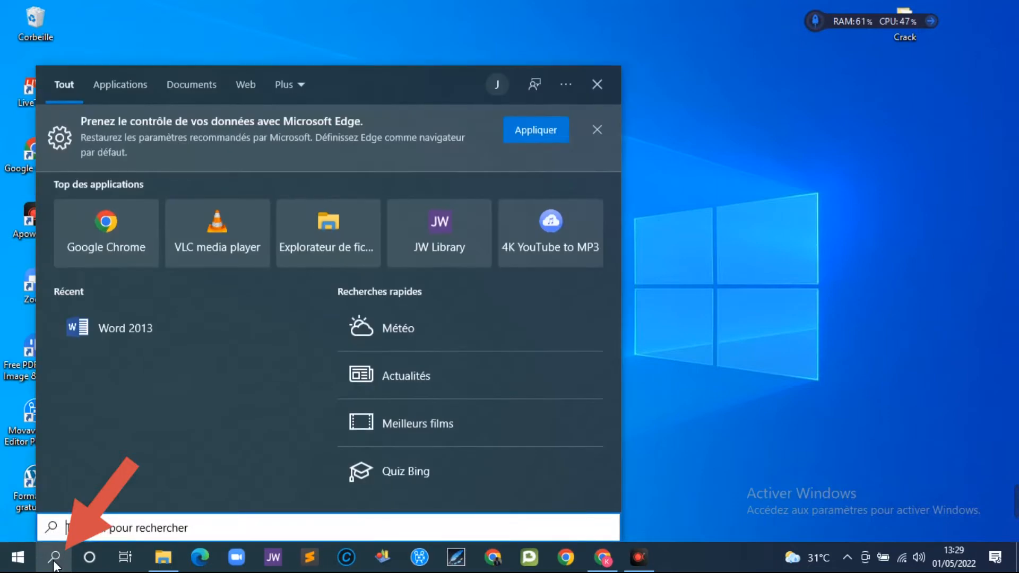
text(word)
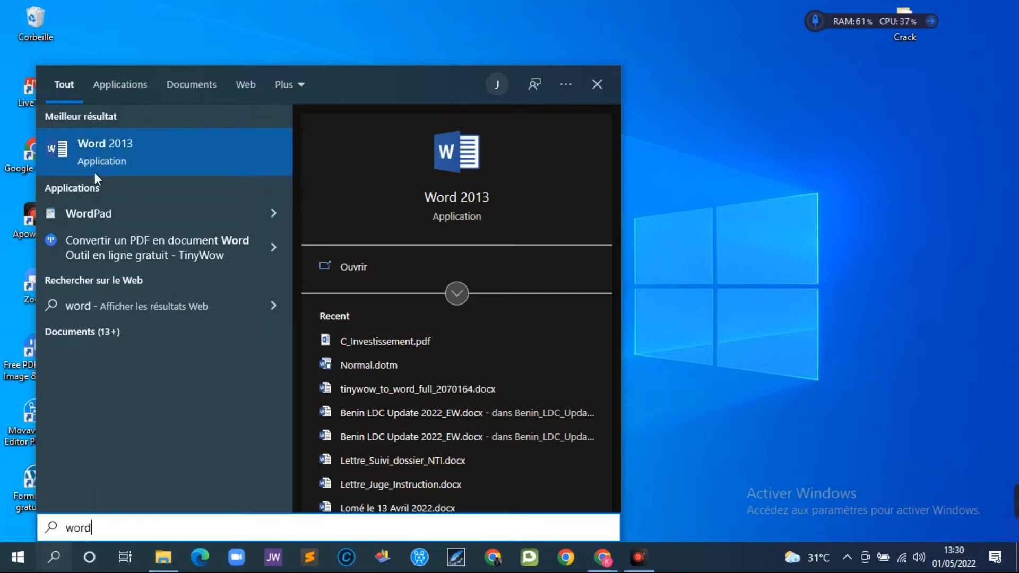
- Launch Word 2013, dismiss the activation notice, and start a blank document
click(120, 163)
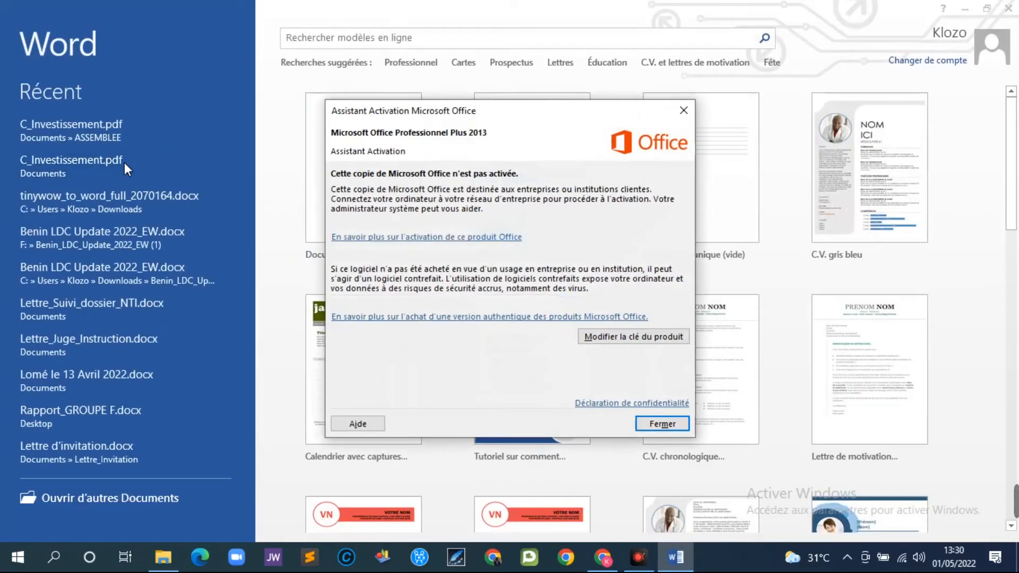
click(684, 117)
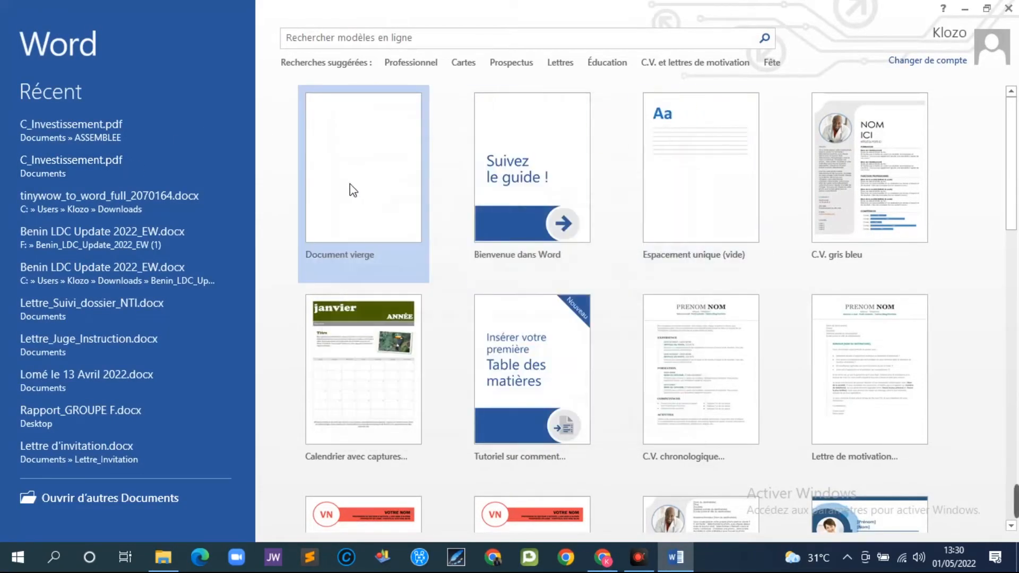
click(352, 189)
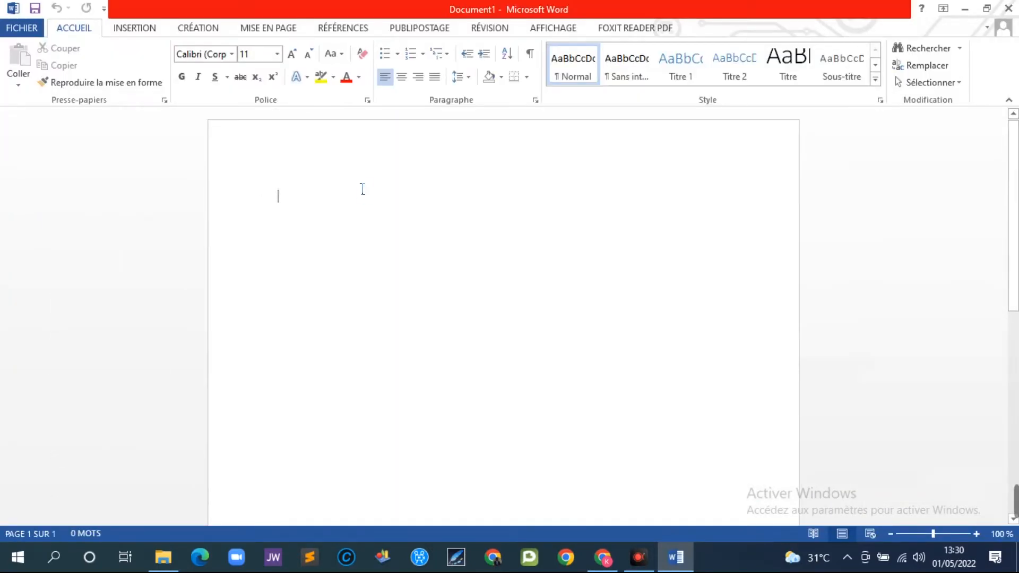
click(30, 35)
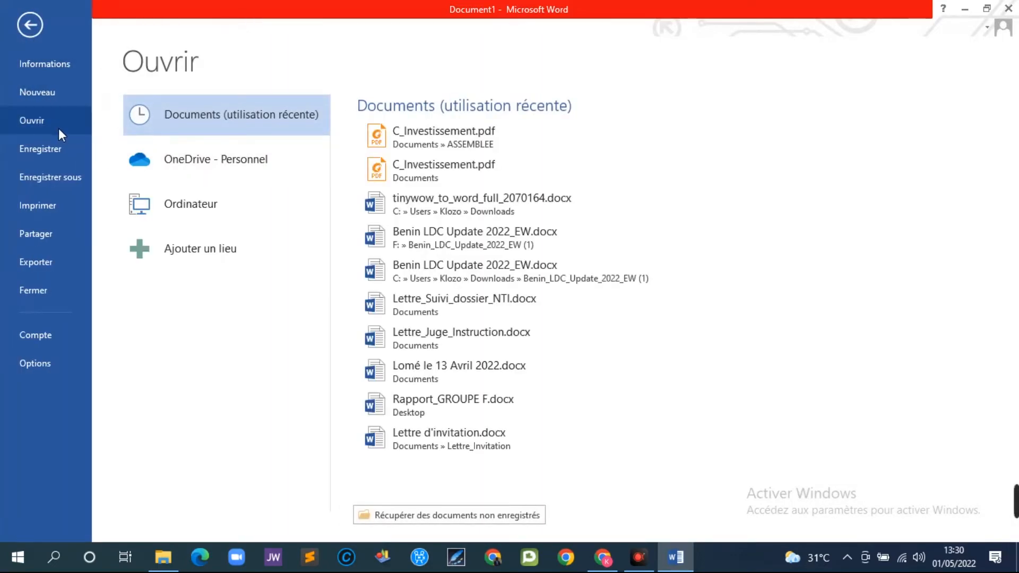
- Open C_Investissement.pdf from the ASSEMBLEE folder in Word
click(186, 207)
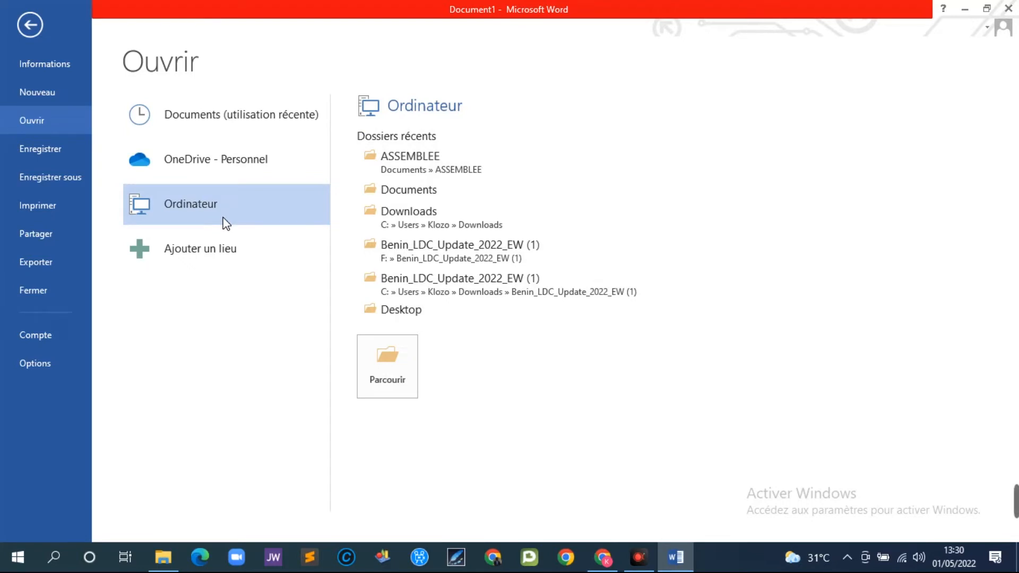
click(392, 364)
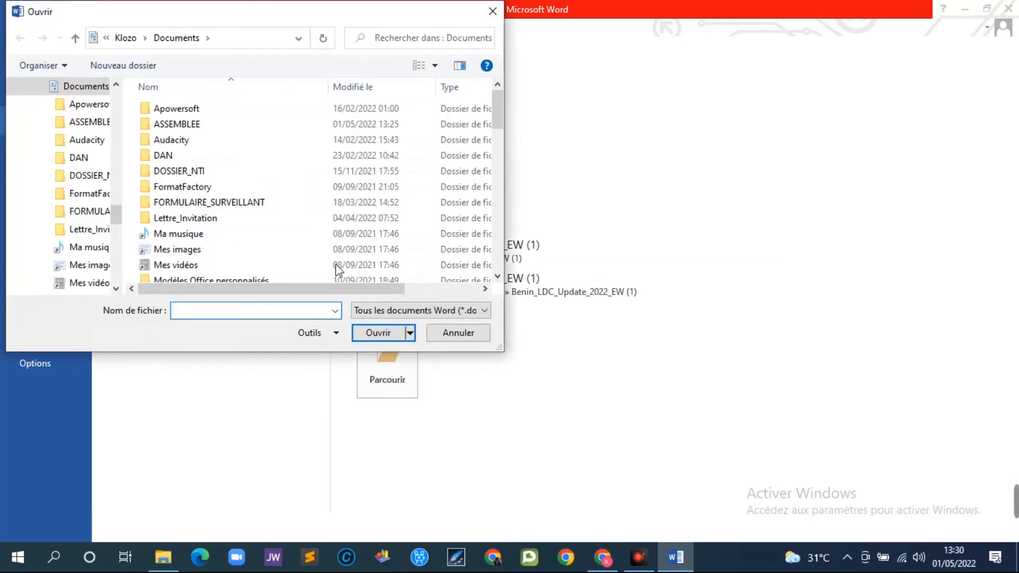
double_click(188, 125)
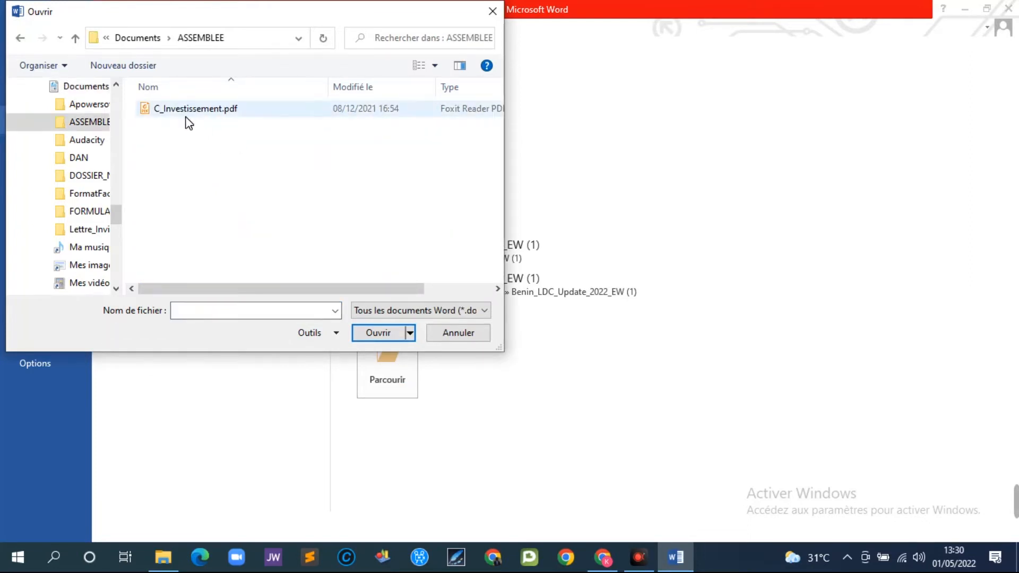
click(191, 112)
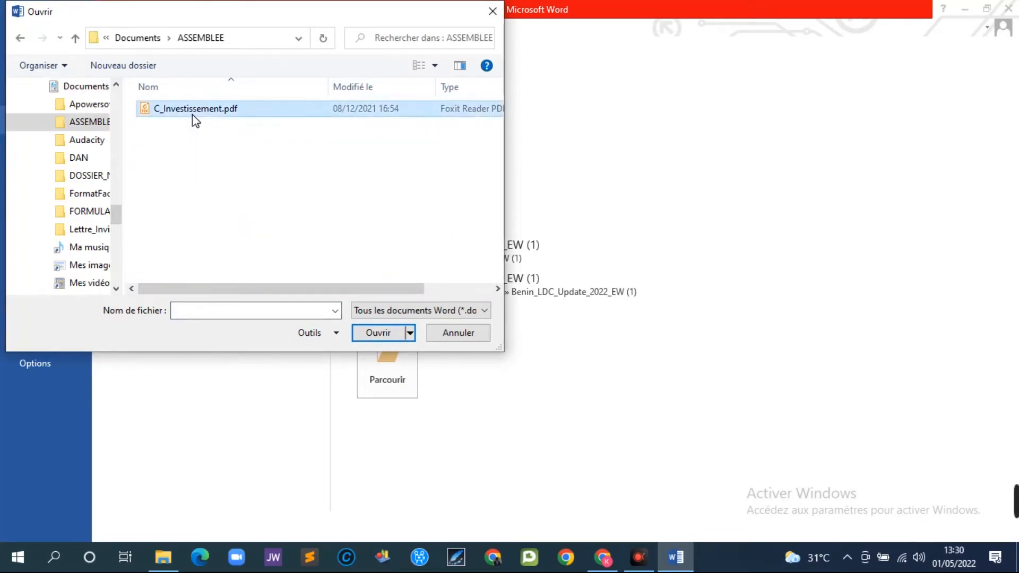
click(378, 332)
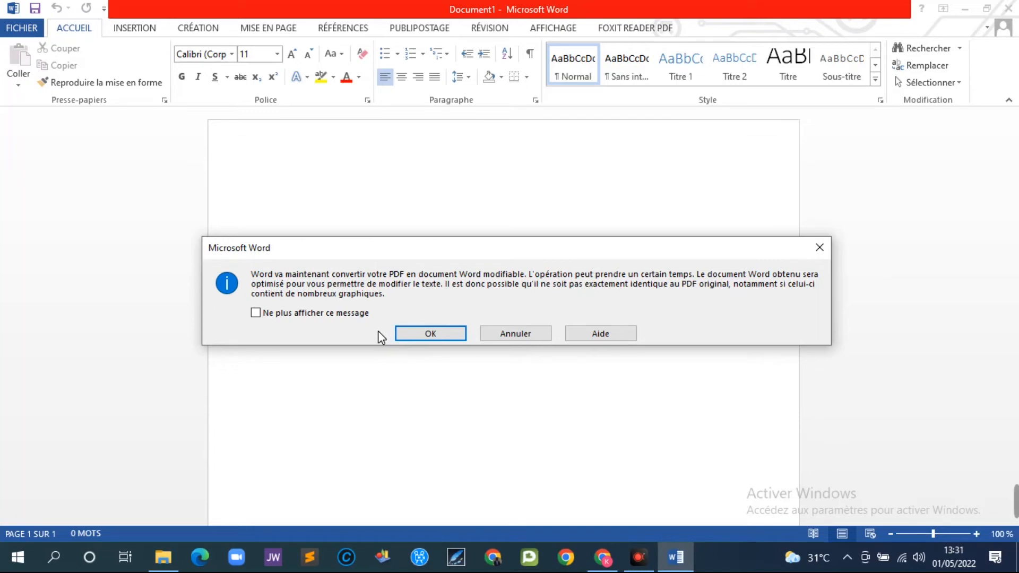
- Accept the PDF conversion, then enter the investor's full name and domicile city
click(430, 335)
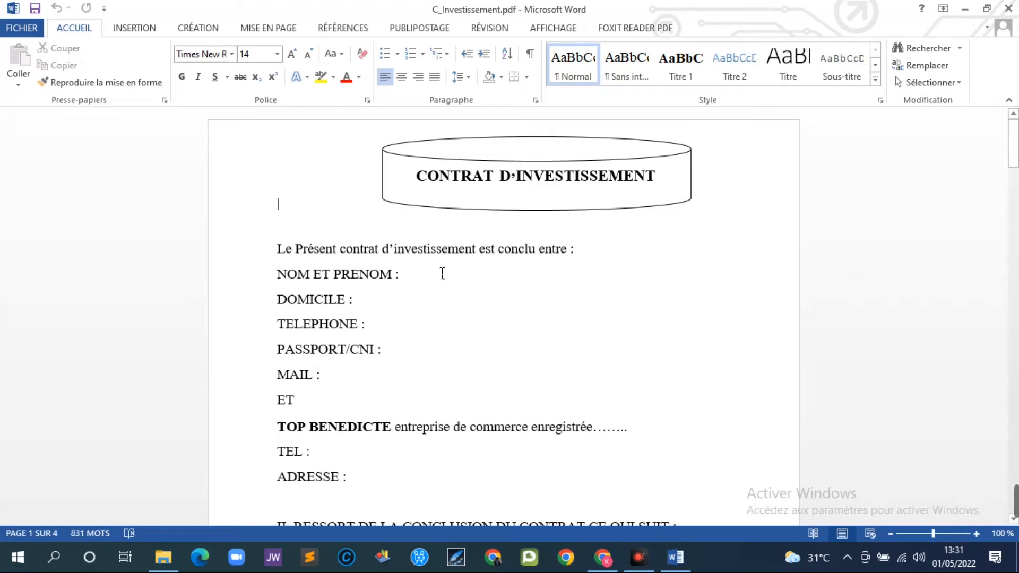
click(427, 285)
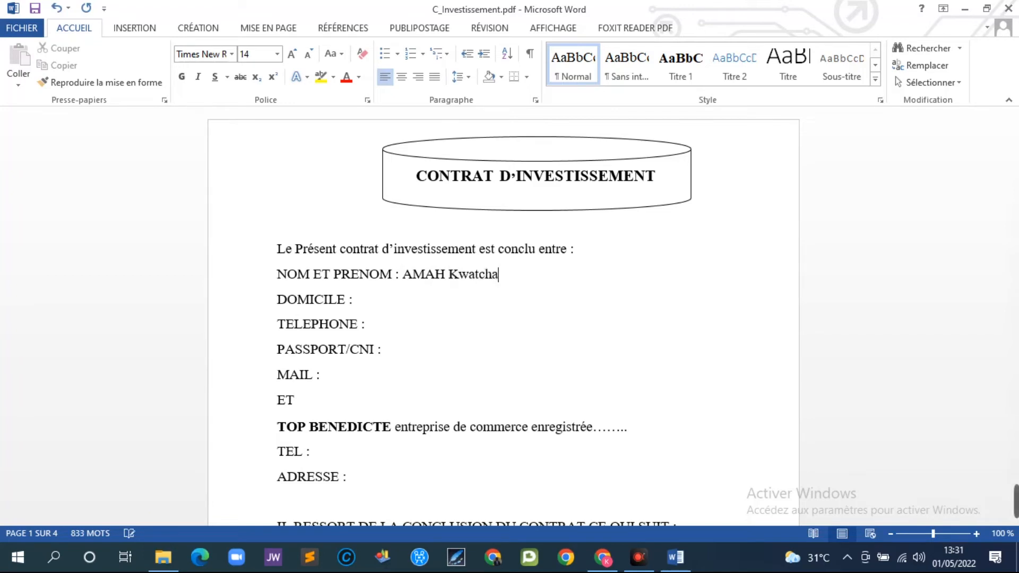
click(399, 311)
text(Accra)
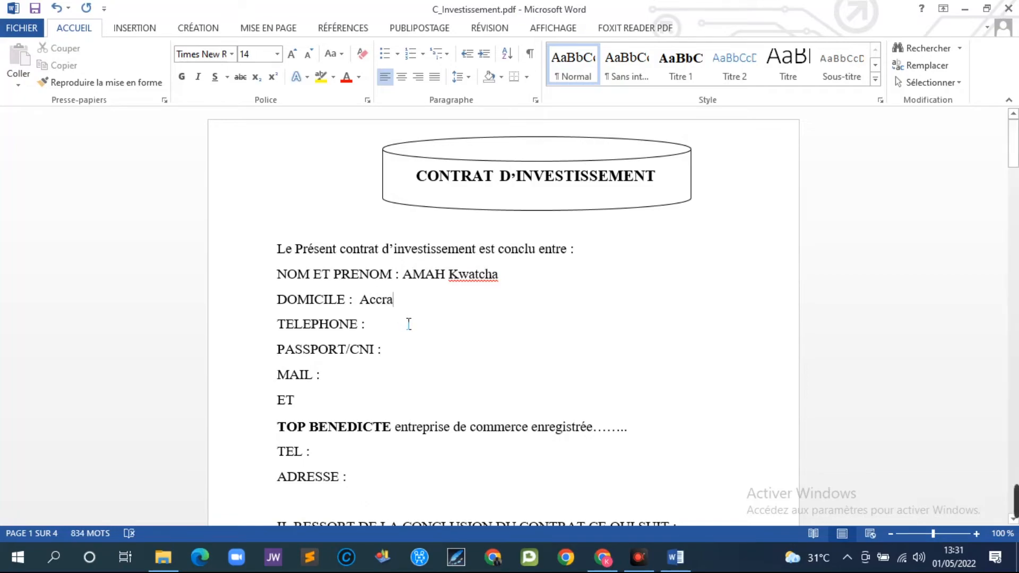
drag(1013, 154, 1014, 114)
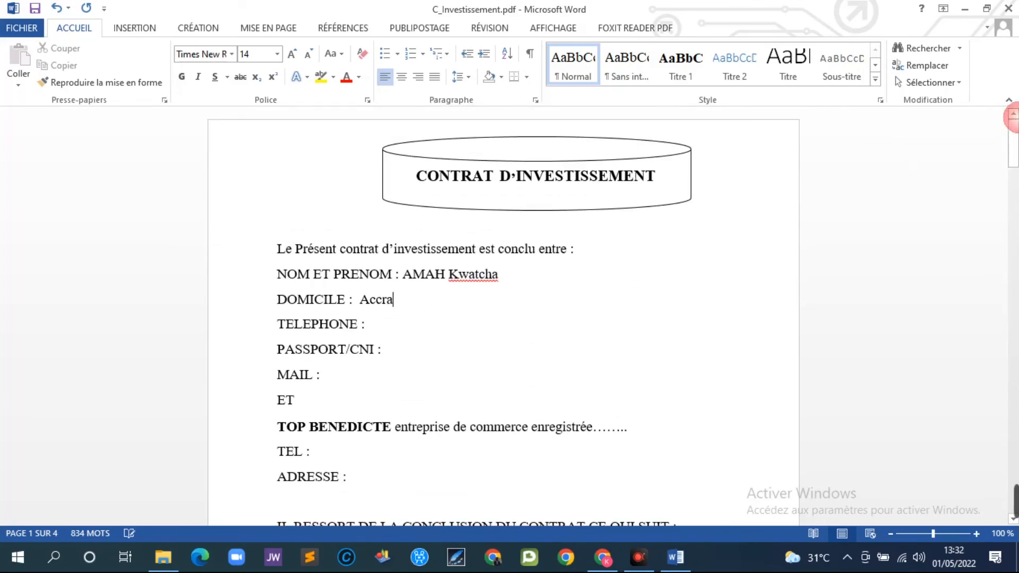
click(22, 28)
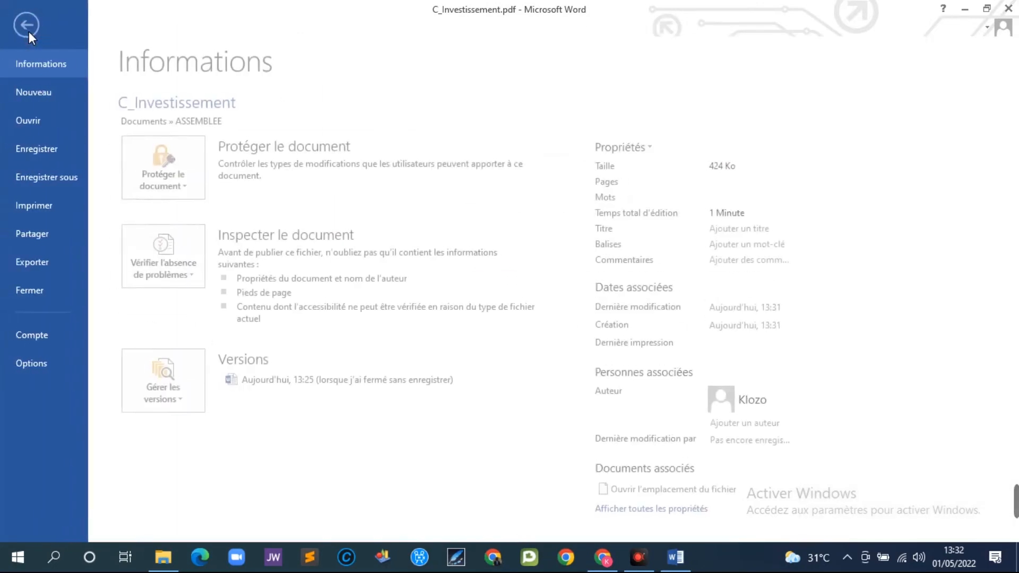
- Save As a Word document named C_InvestissementWord in the ASSEMBLEE folder
click(59, 180)
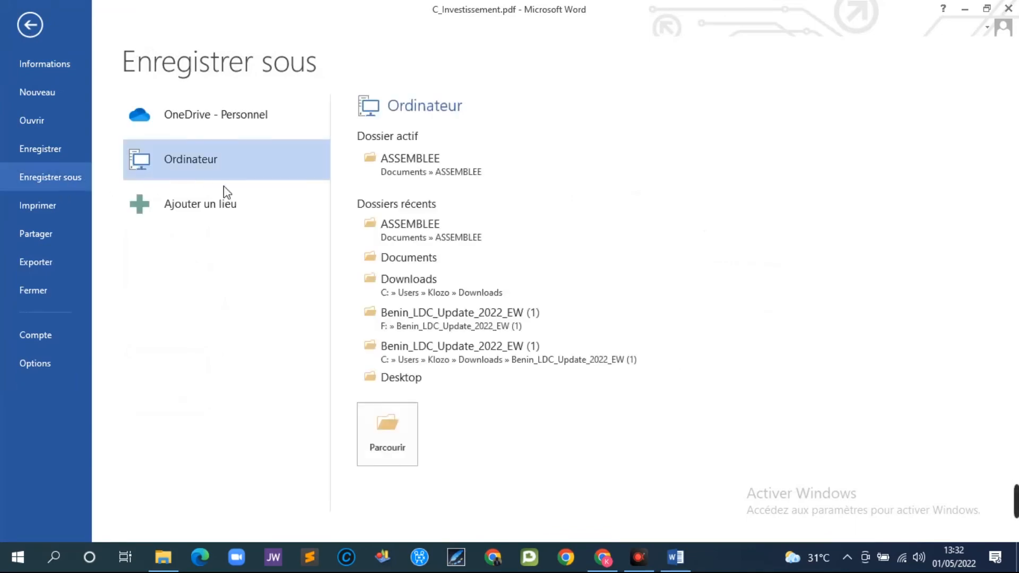
click(390, 430)
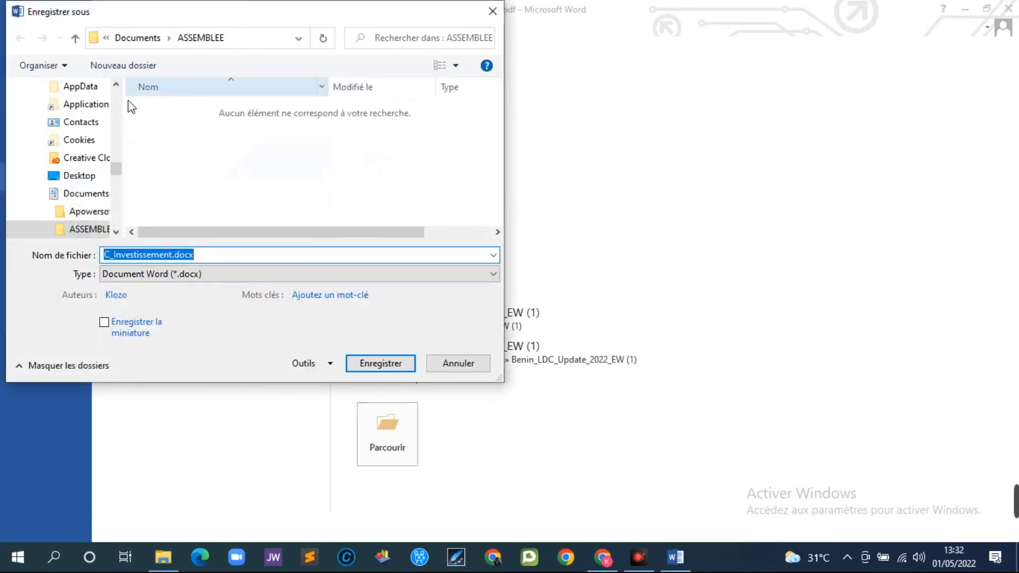
click(199, 257)
key(BackSpace)
key(BackSpace)
key(BackSpace)
key(BackSpace)
key(BackSpace)
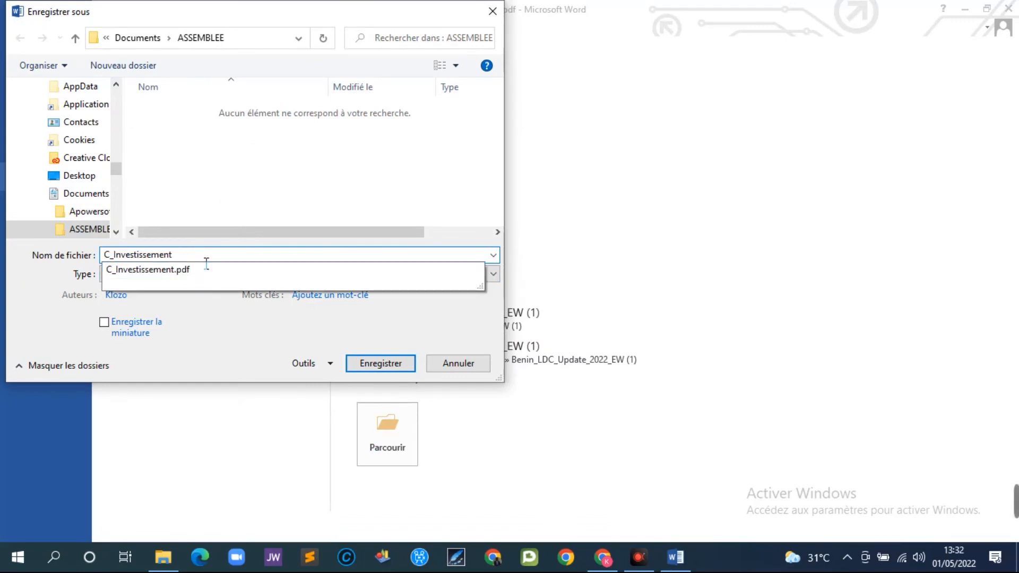
text(W)
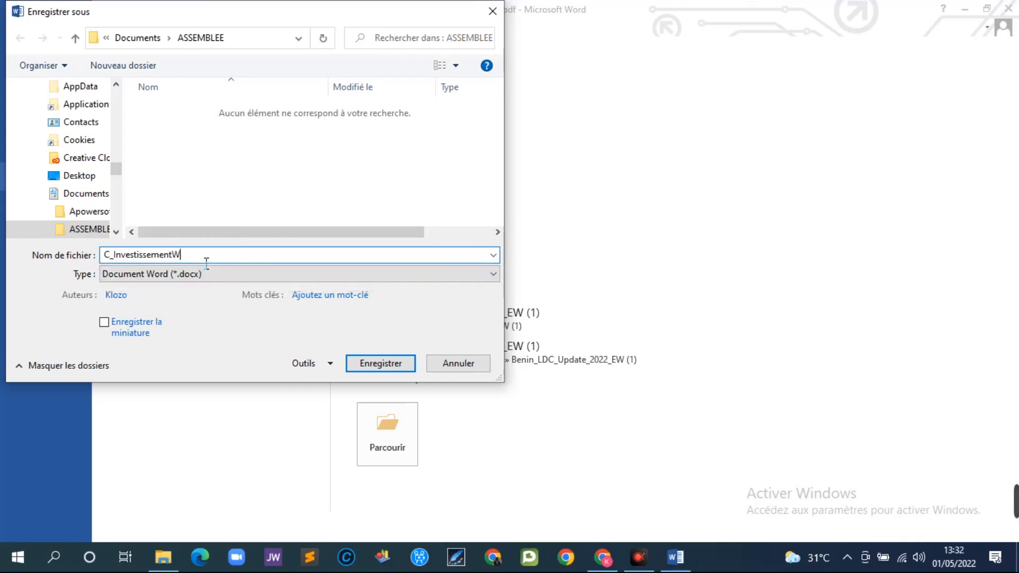
text(ord)
click(371, 363)
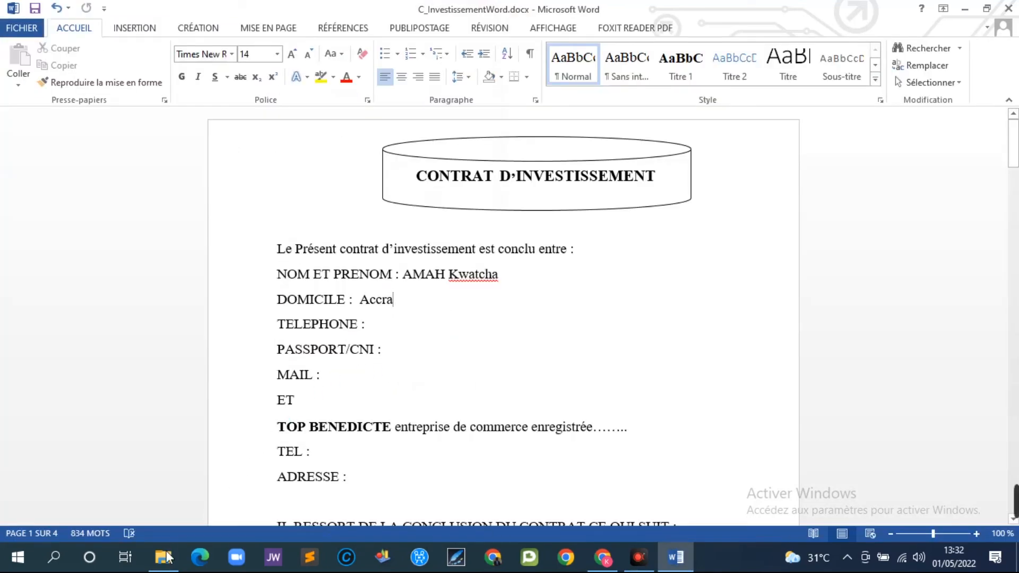
mouse_move(167, 567)
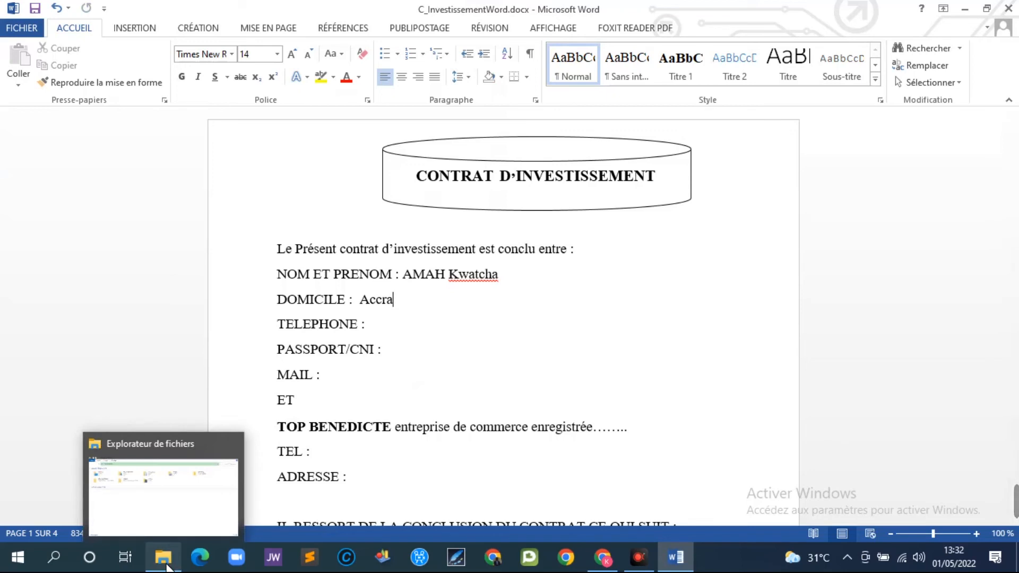
- Open Documents > ASSEMBLEE in File Explorer to confirm C_InvestissementWord.docx exists
click(171, 509)
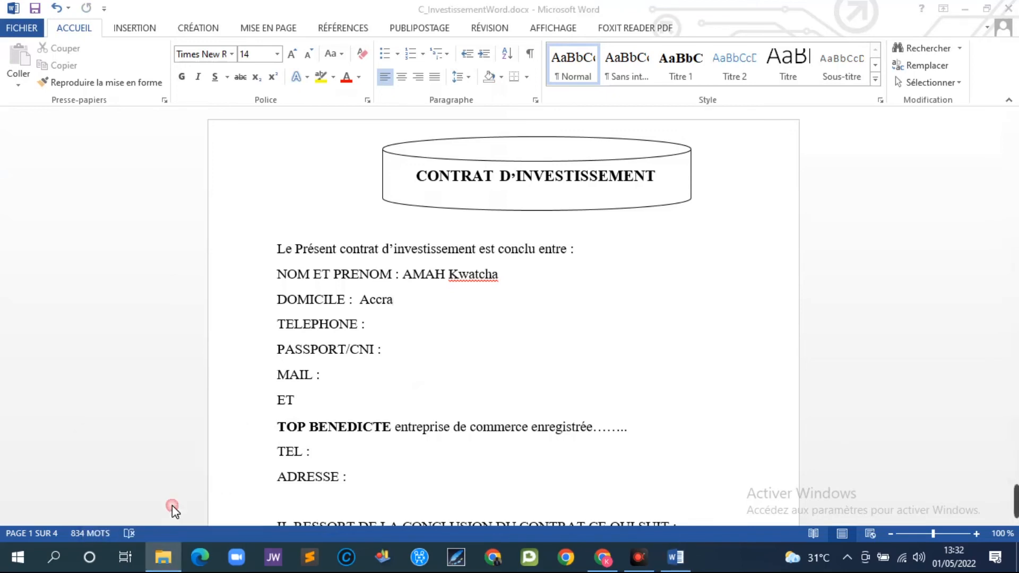
click(421, 123)
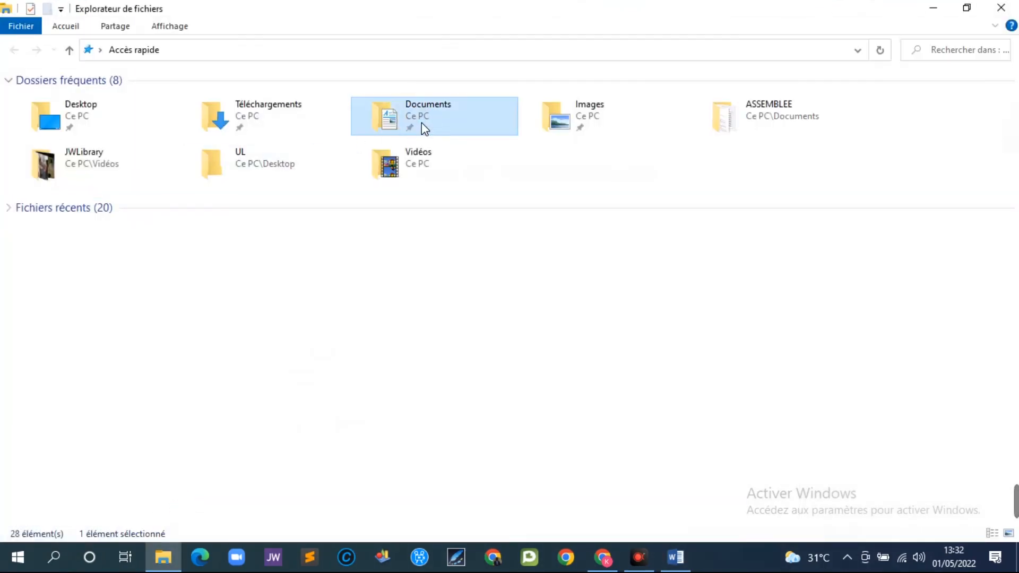
double_click(421, 123)
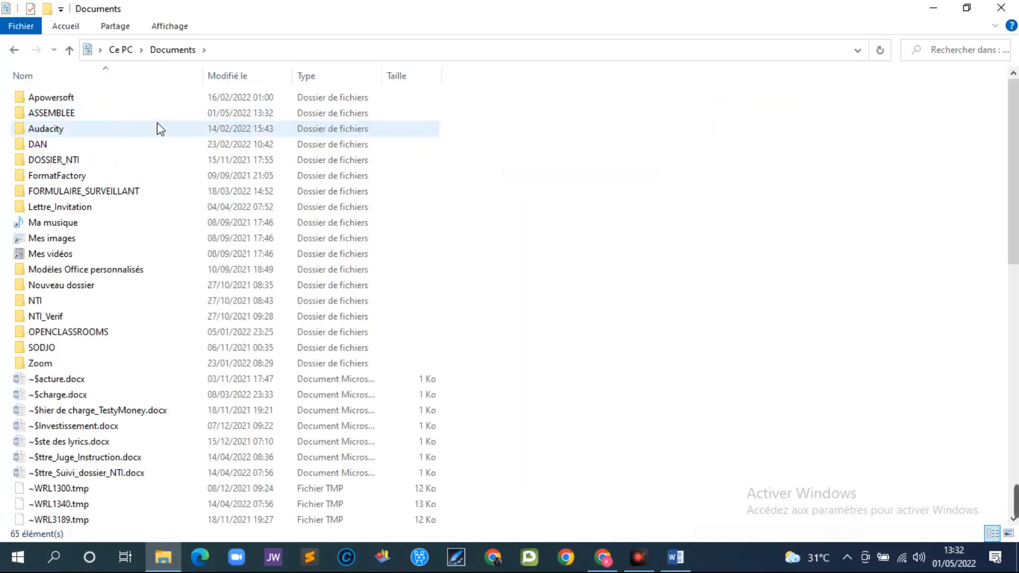
double_click(88, 113)
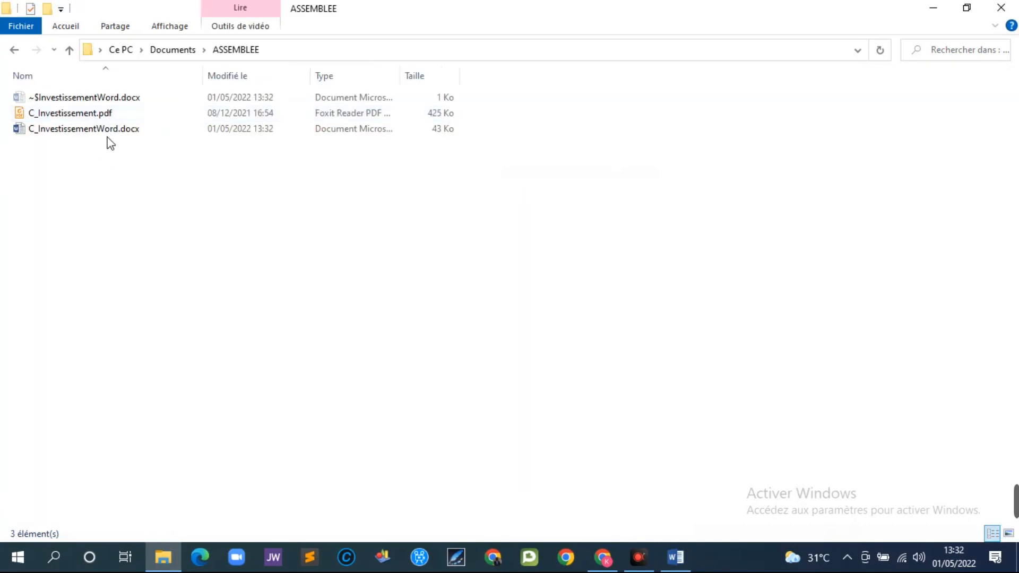